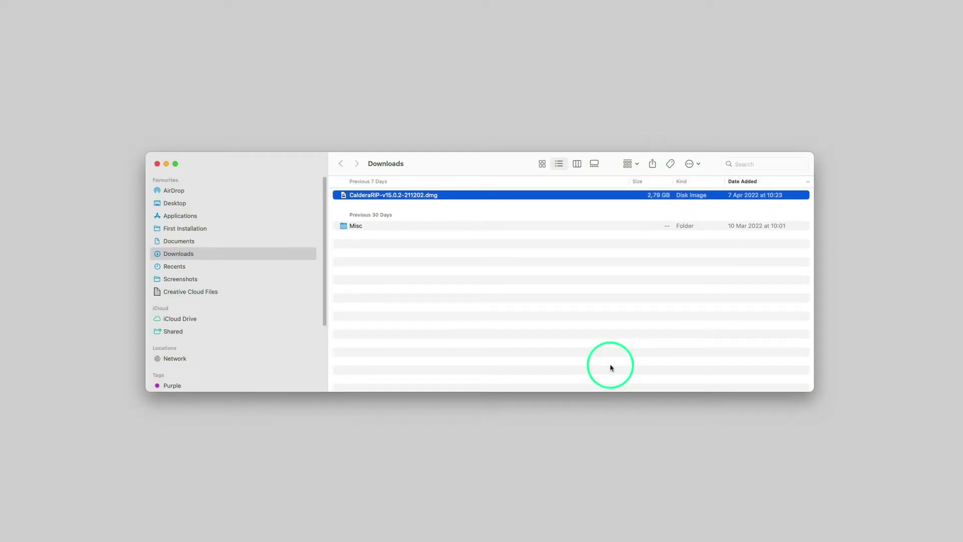
# Mount the CalderaRIP disk image and start the Caldera Installer from the CALDERA_150 volume, agreeing to install
pyautogui.doubleClick(500, 196)
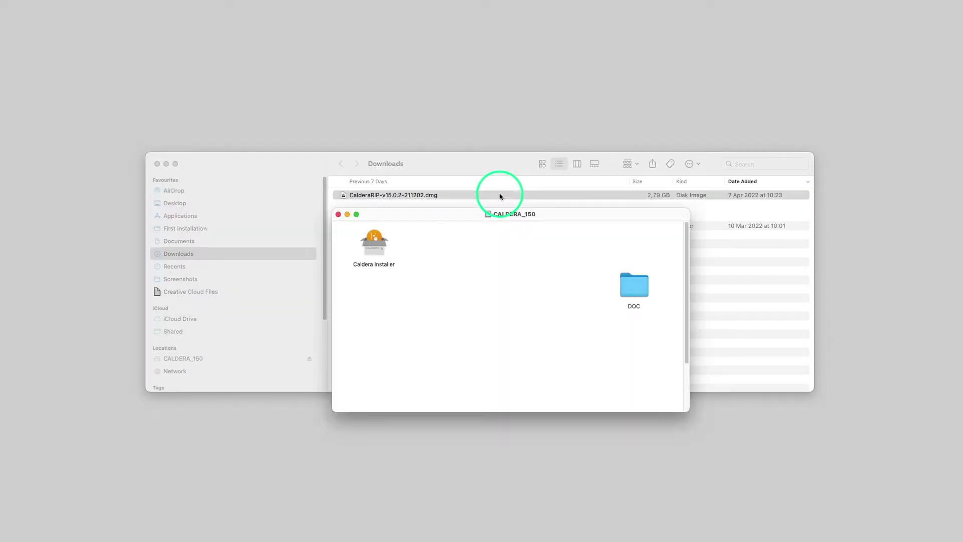
pyautogui.click(378, 245)
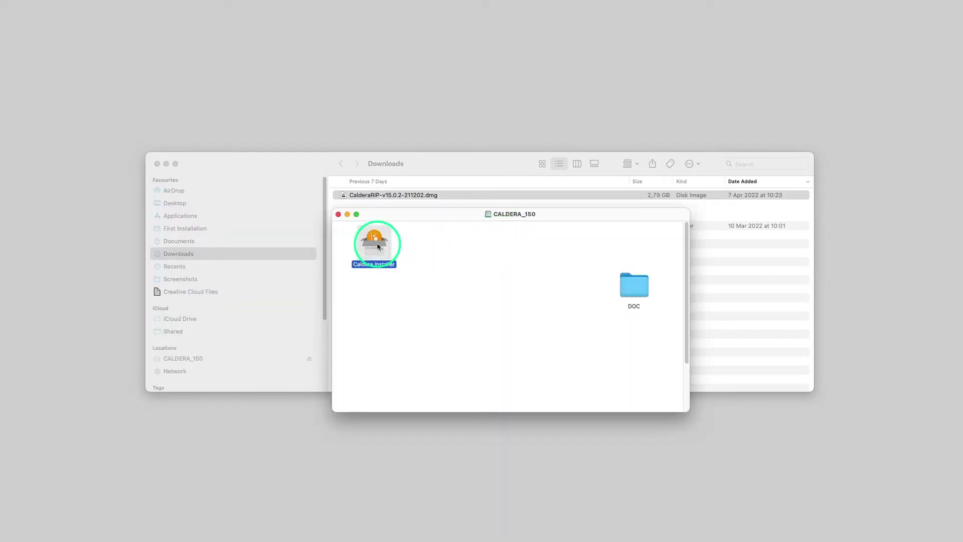
pyautogui.doubleClick(378, 246)
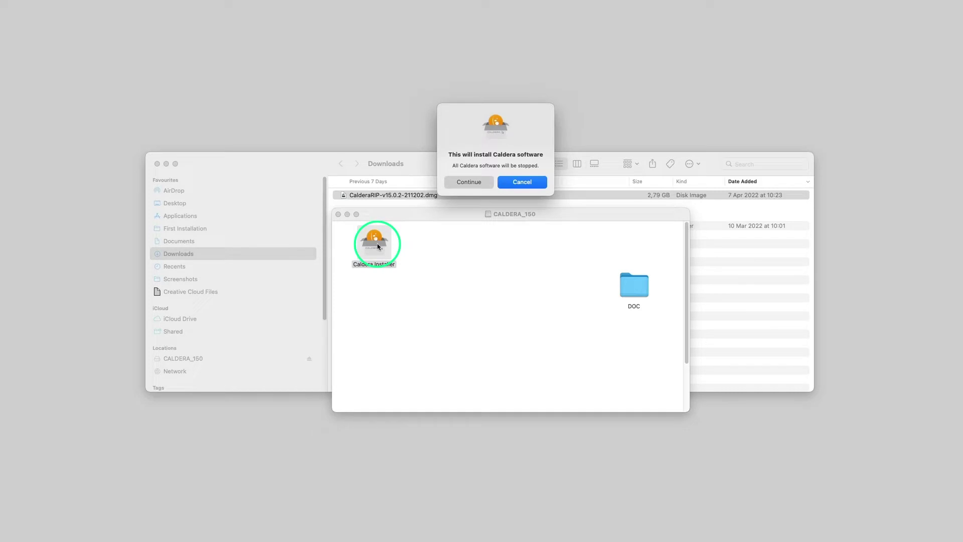
pyautogui.click(469, 181)
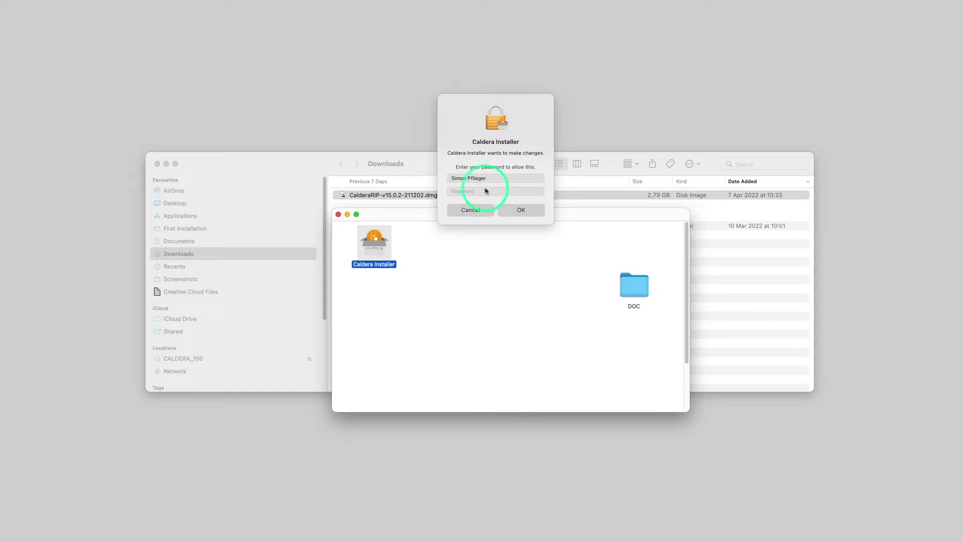
# Enter the administrator account password to authorise the installer and install XQuartz
pyautogui.click(487, 191)
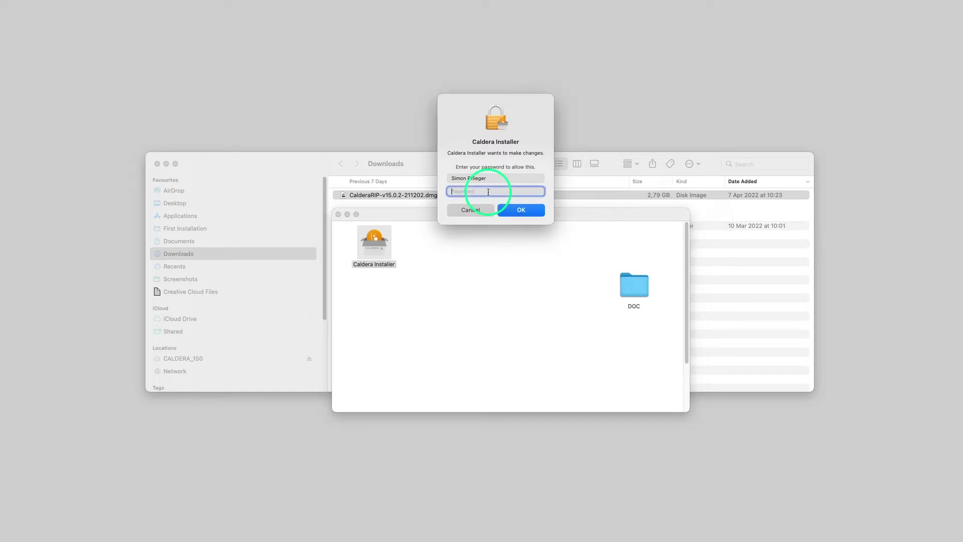
pyautogui.write('••••')
pyautogui.press('Return')
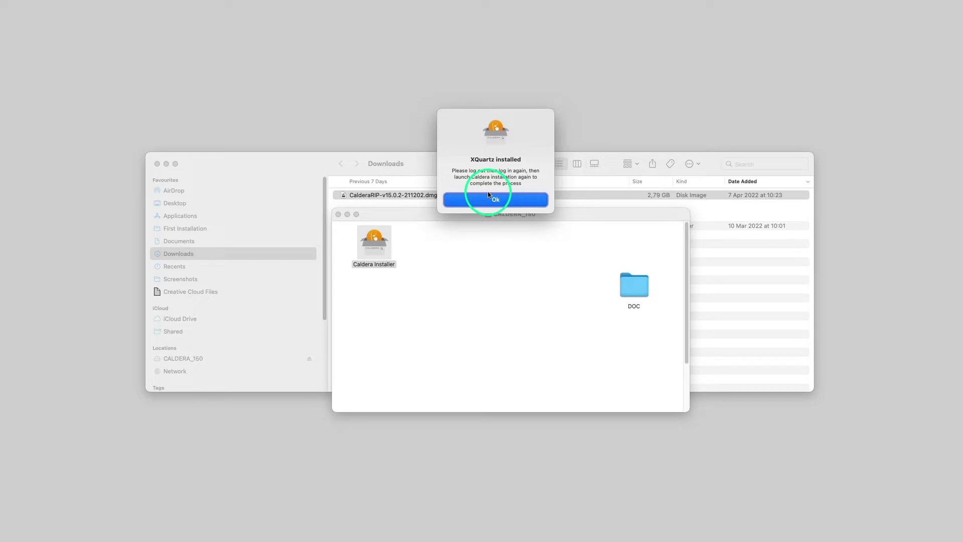
# Dismiss the XQuartz notice, relaunch Caldera Installer from the CALDERA_150 image and authorise it with the password
pyautogui.click(501, 199)
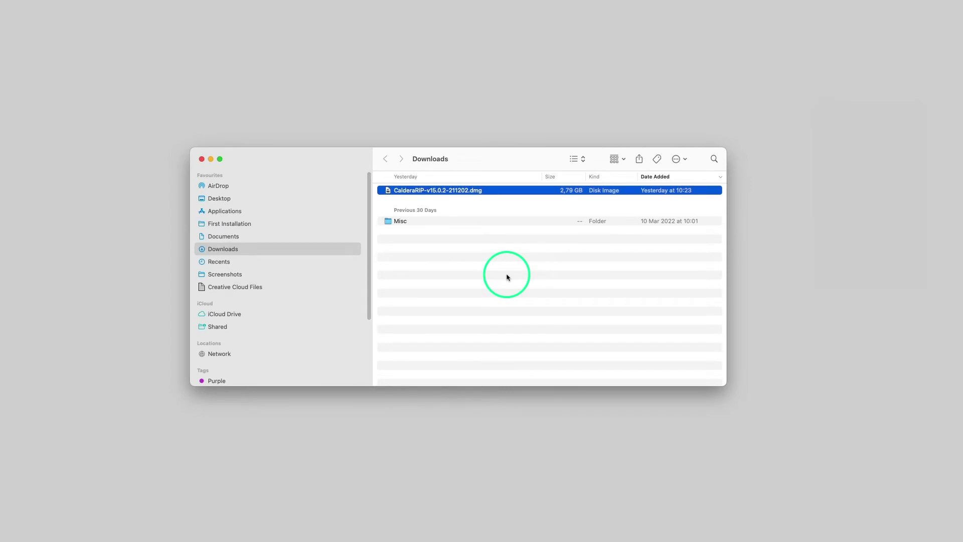
pyautogui.doubleClick(496, 194)
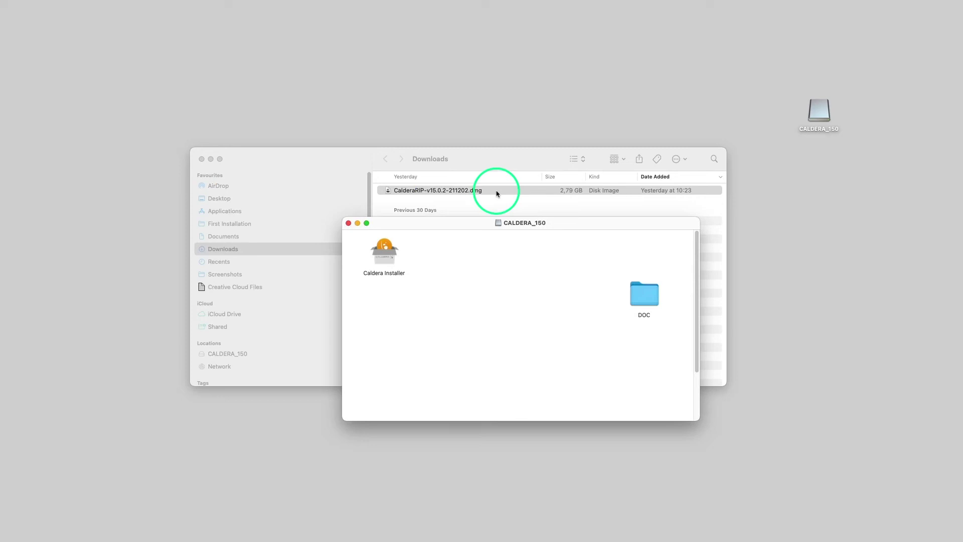
pyautogui.click(392, 252)
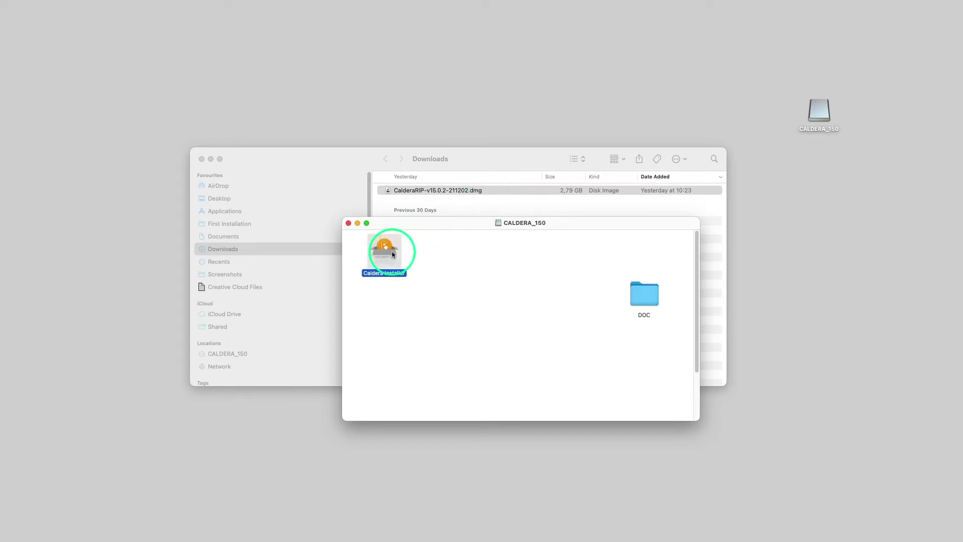
pyautogui.doubleClick(392, 252)
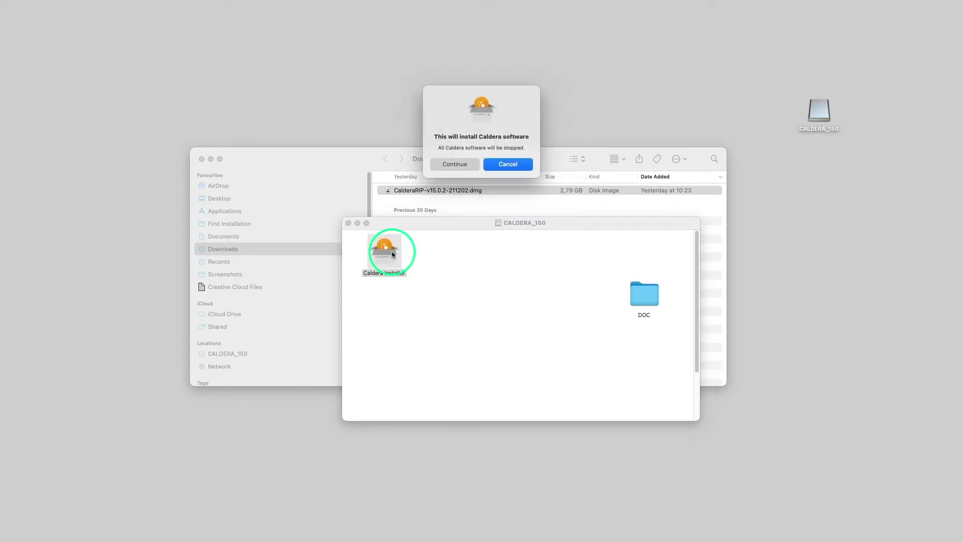
pyautogui.click(454, 164)
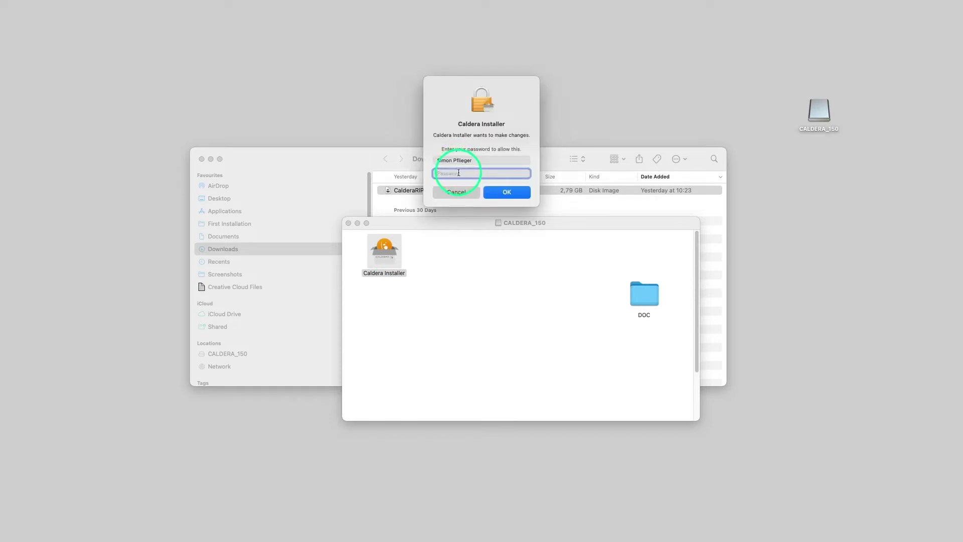
pyautogui.write('••••••••')
pyautogui.press('Return')
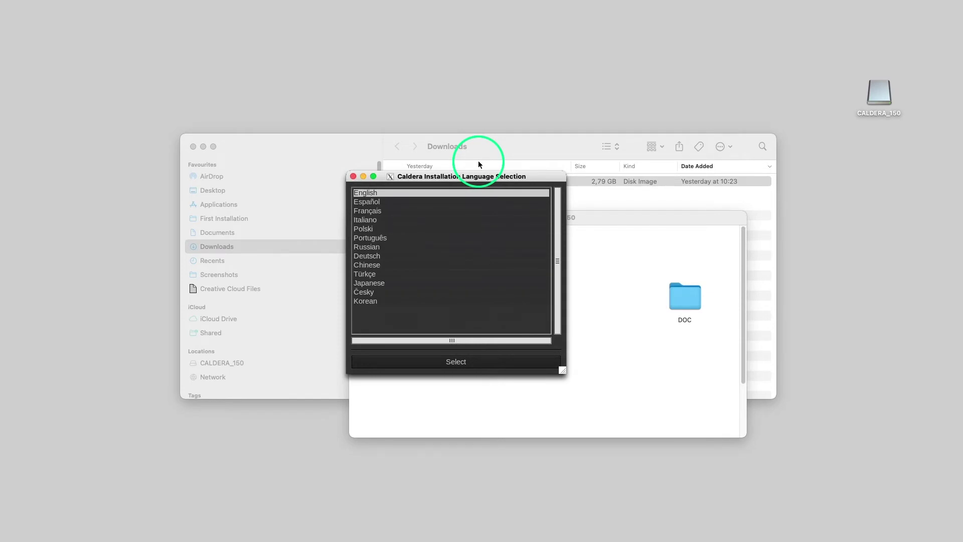
# Select English as the installation language
pyautogui.click(456, 361)
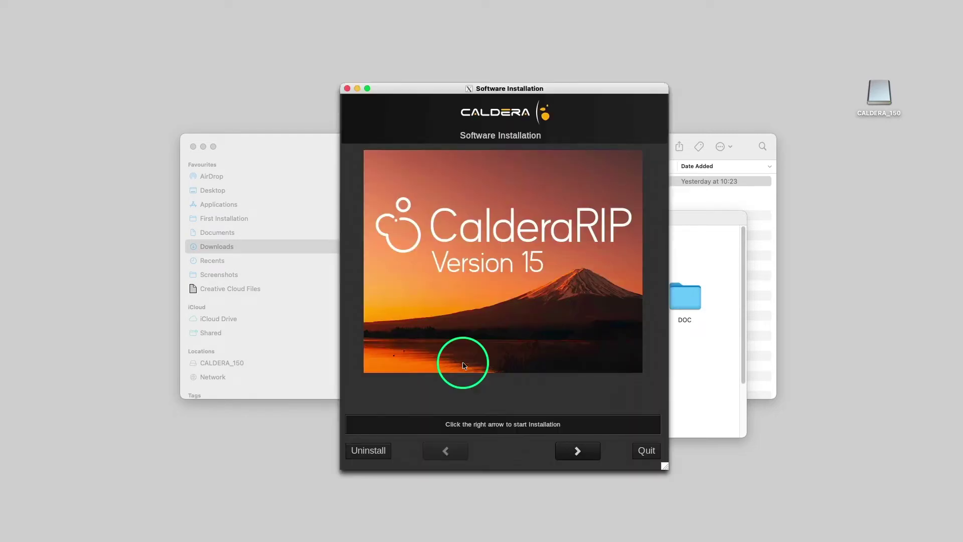
# Preview the Advanced Installation system update options, then go back and choose Simple Installation
pyautogui.click(569, 453)
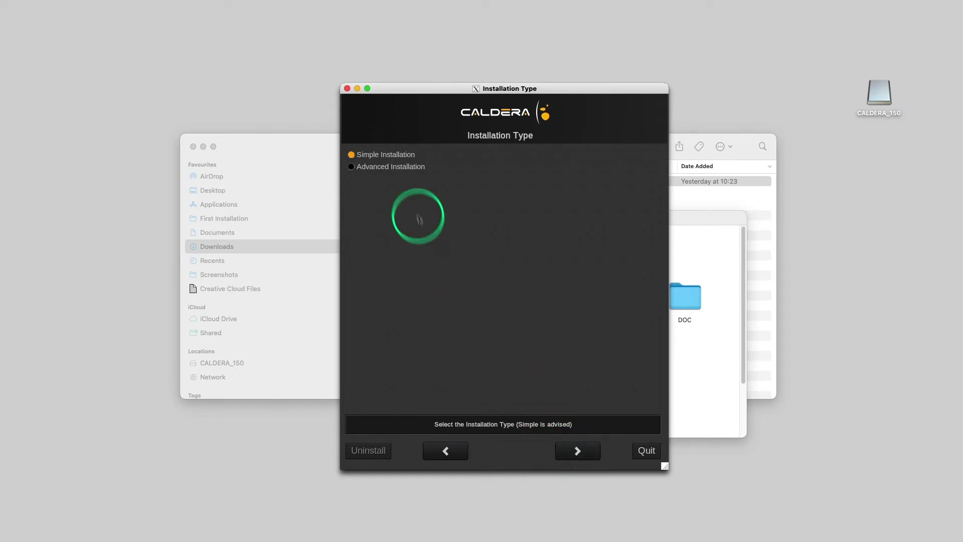
pyautogui.click(400, 170)
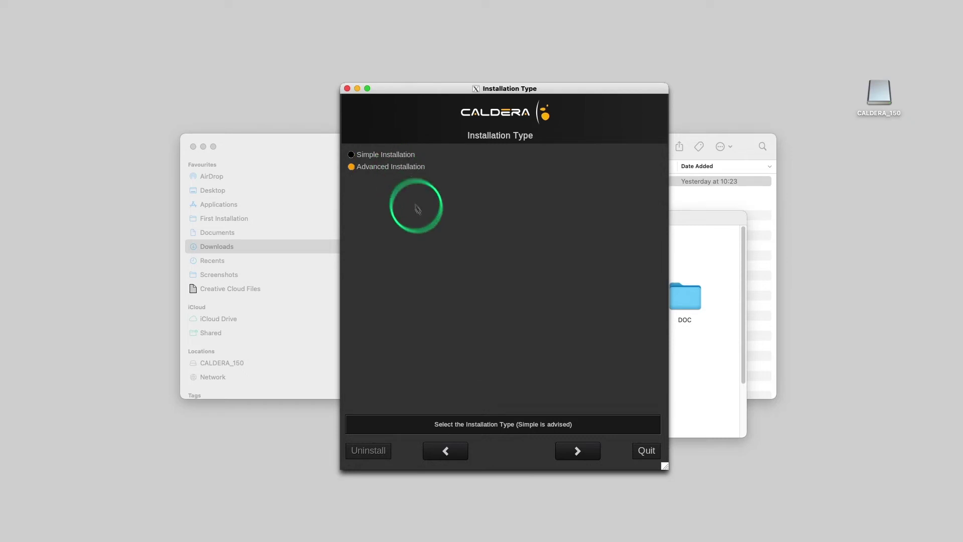
pyautogui.click(579, 449)
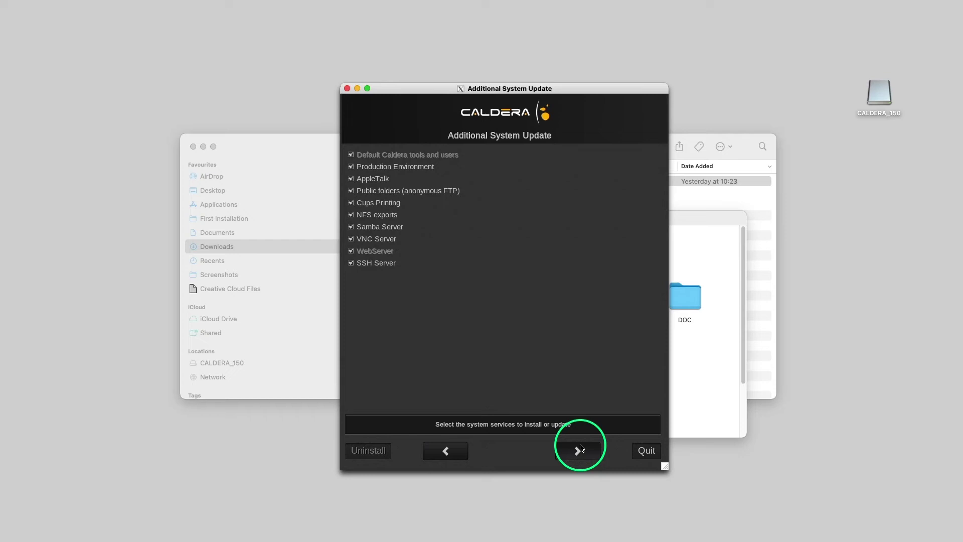
pyautogui.click(449, 453)
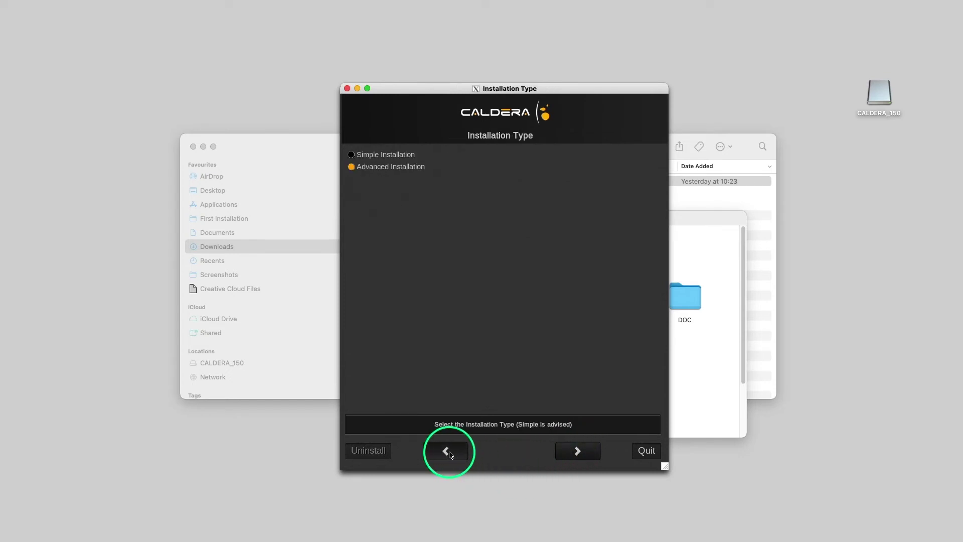
pyautogui.click(357, 155)
# Add the TIFF-Contone model from manufacturer Misc/ to the Installed printers list
pyautogui.click(578, 450)
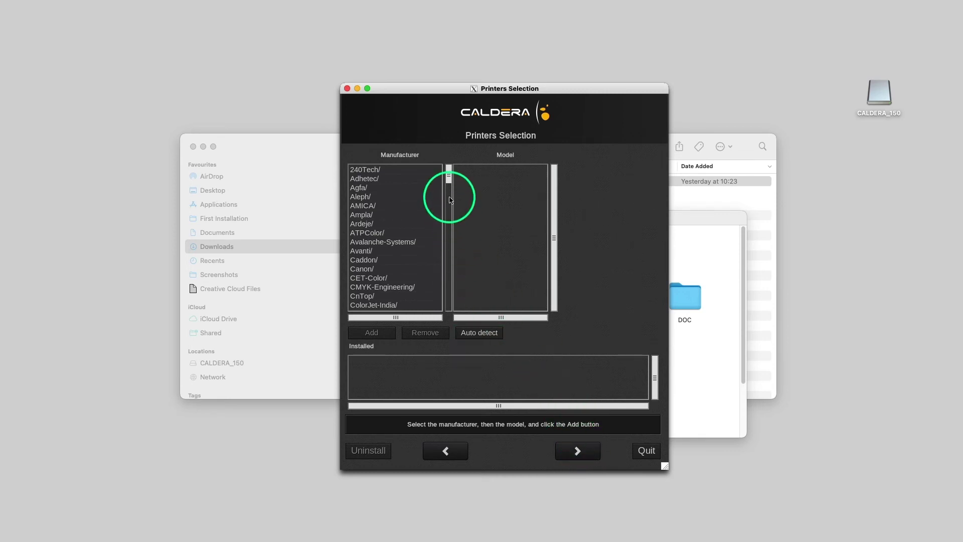
pyautogui.moveTo(448, 178); pyautogui.dragTo(448, 236)
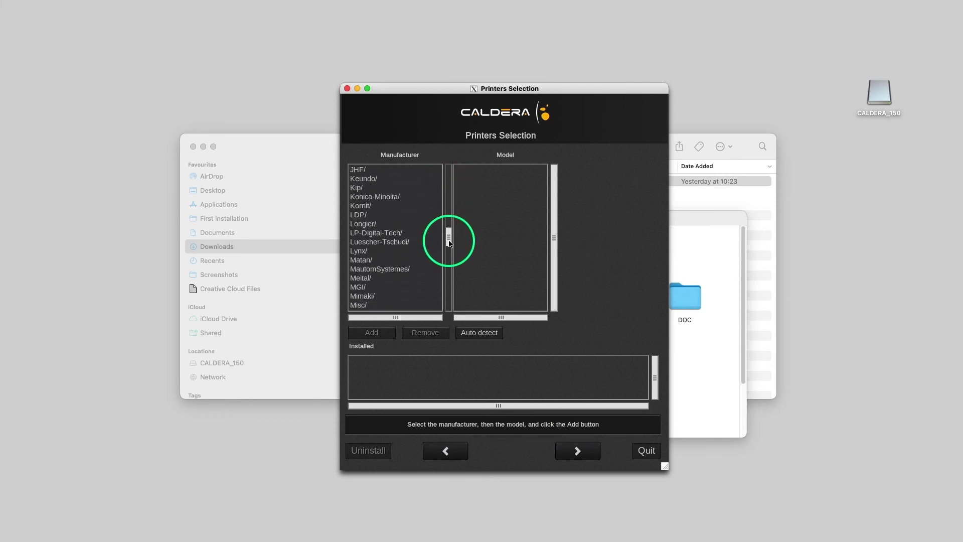
pyautogui.click(401, 297)
pyautogui.click(479, 306)
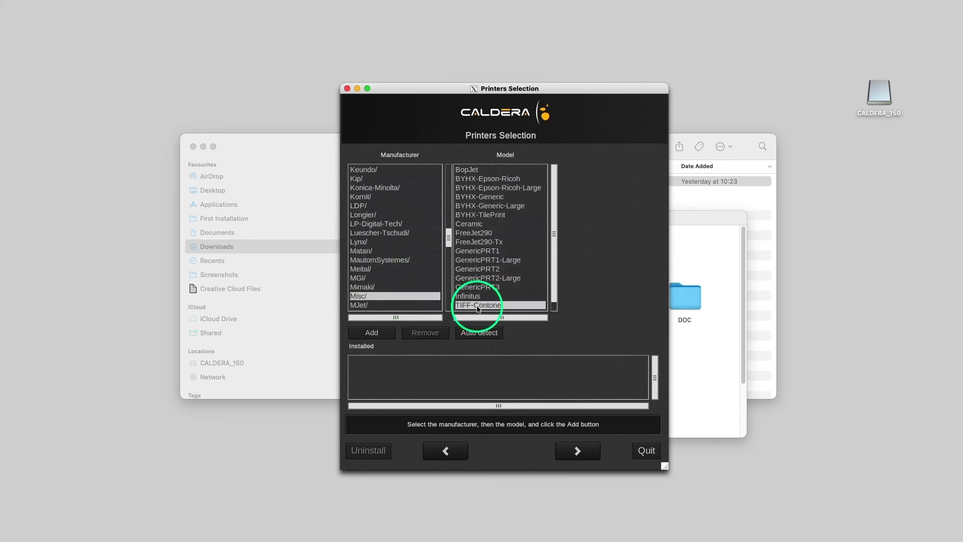
pyautogui.click(393, 339)
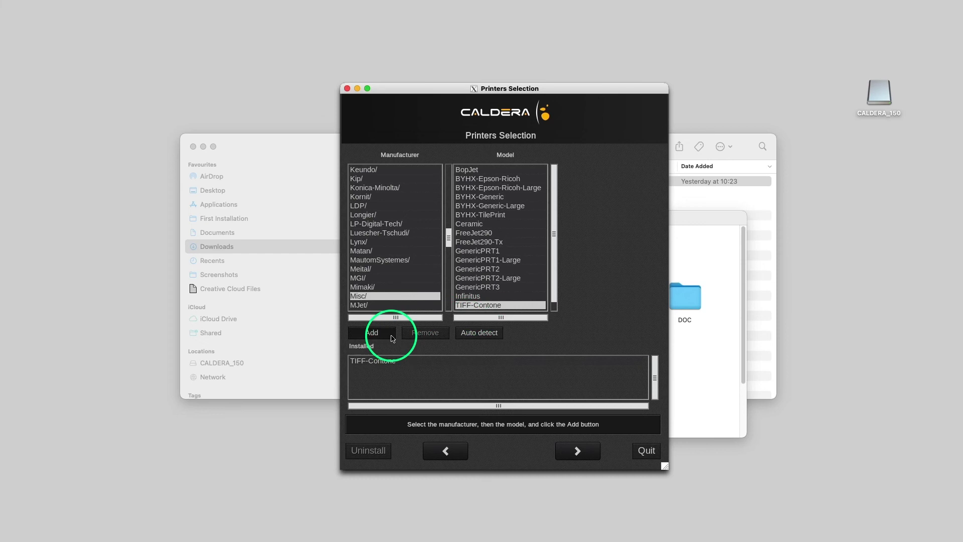
# Add the Generic/ Cut_File cutter to the installed cutters and proceed to the Installation Summary
pyautogui.click(580, 454)
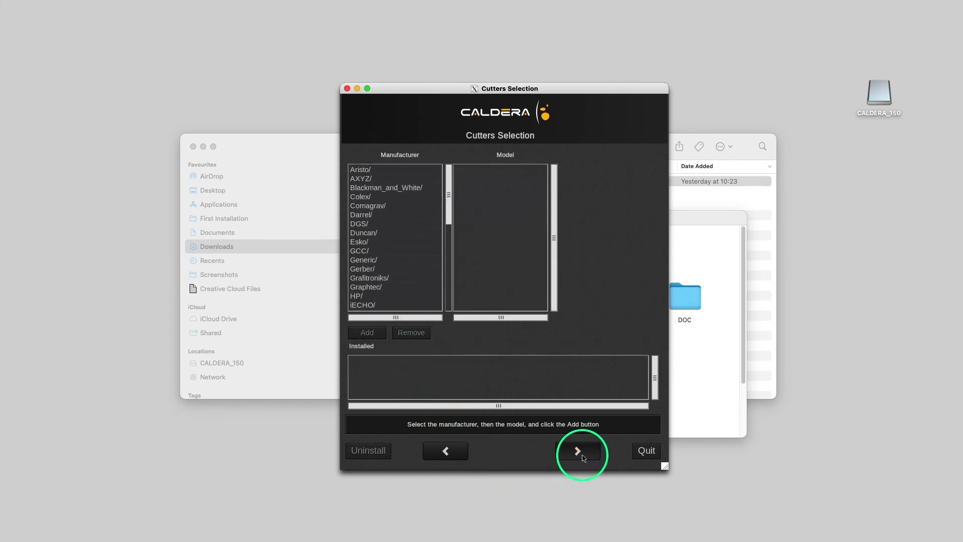
pyautogui.click(419, 264)
pyautogui.click(472, 170)
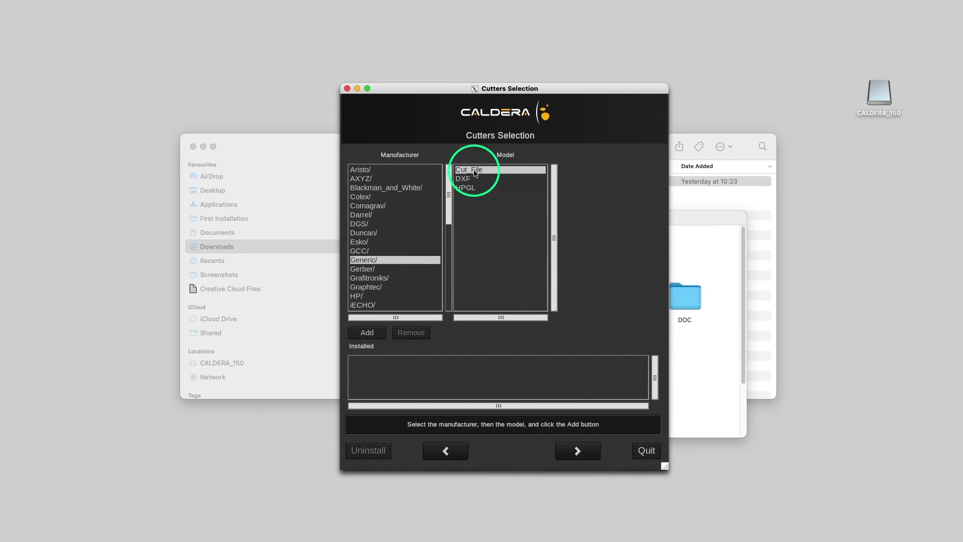
pyautogui.click(374, 340)
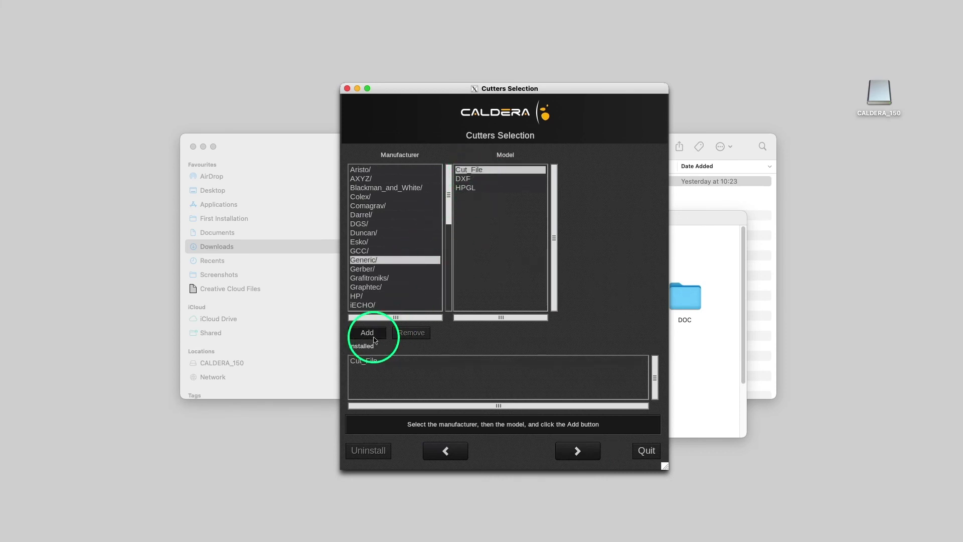
pyautogui.click(578, 452)
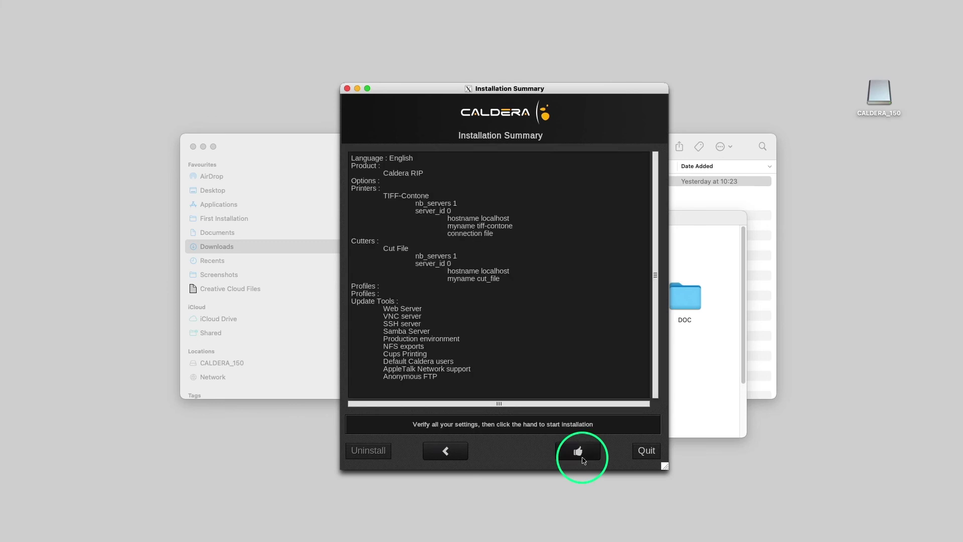
# Start the installation, confirm readiness, accept the dongle warning and acknowledge 'Installation completed'
pyautogui.click(578, 451)
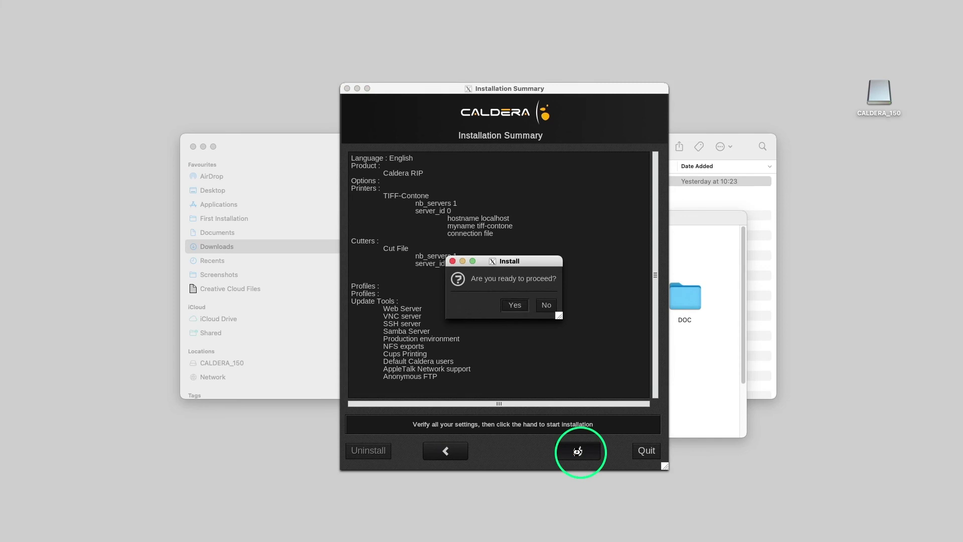
pyautogui.click(524, 307)
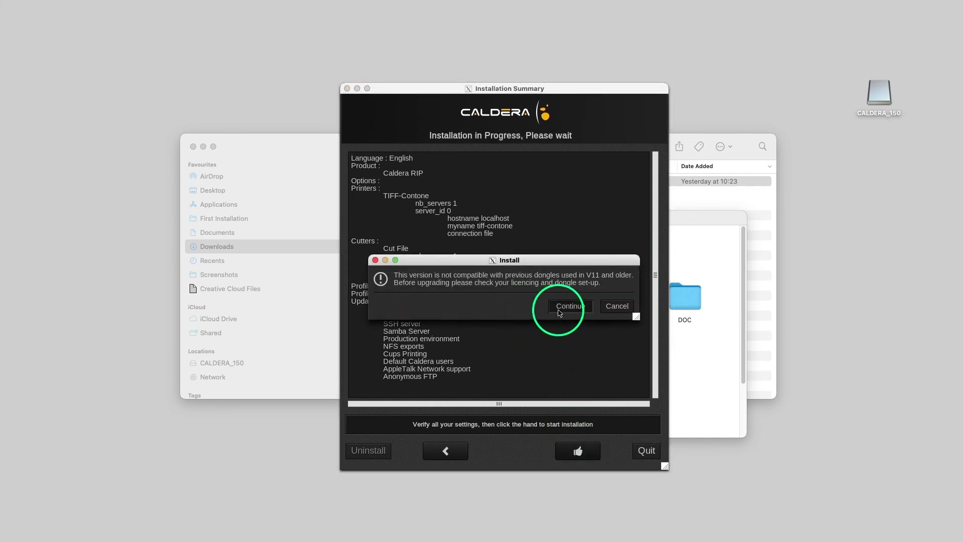
pyautogui.click(570, 306)
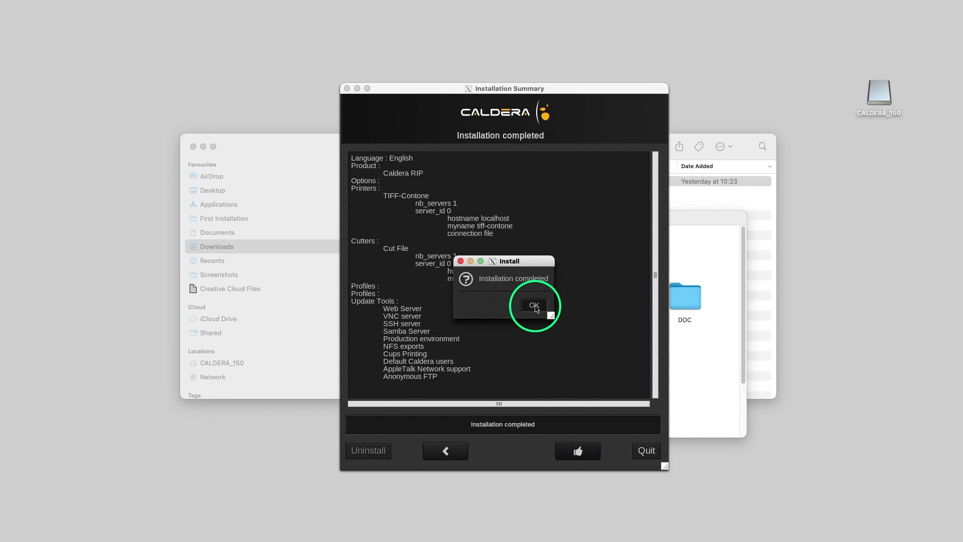
pyautogui.click(534, 305)
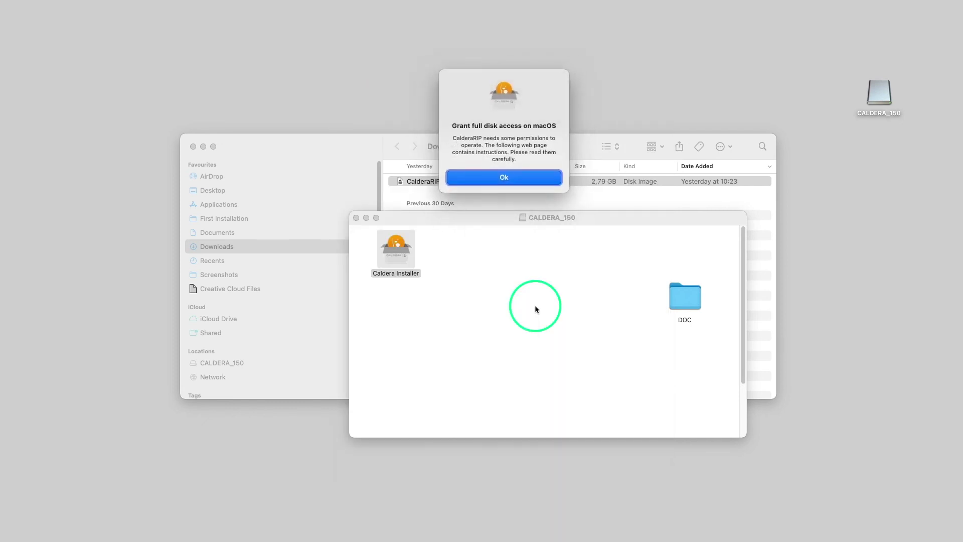